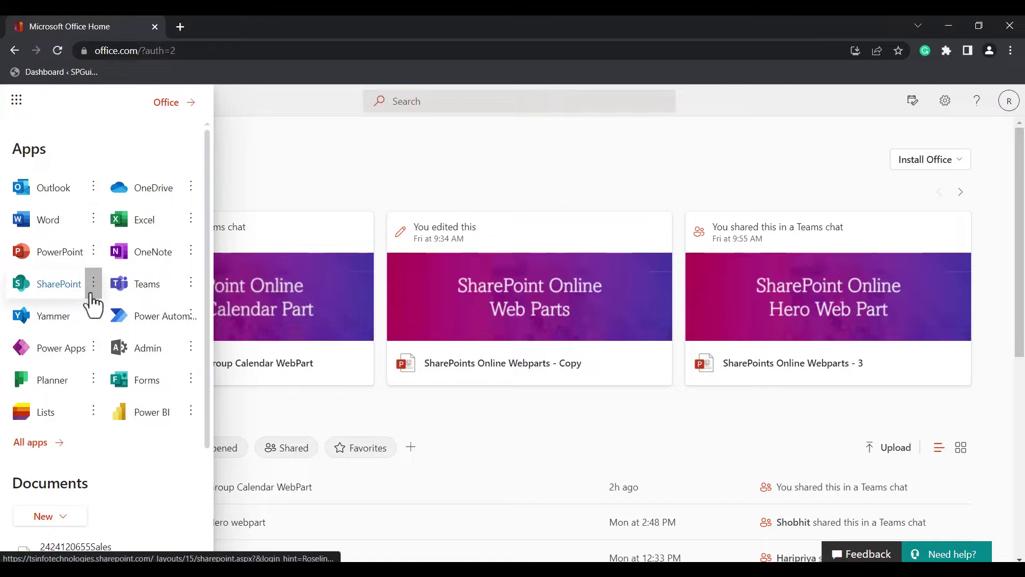
Open the Communication Site Page in SharePoint, put its home page into edit mode and select the existing group calendar.
{"action": "left_click", "coordinate": [114, 319]}
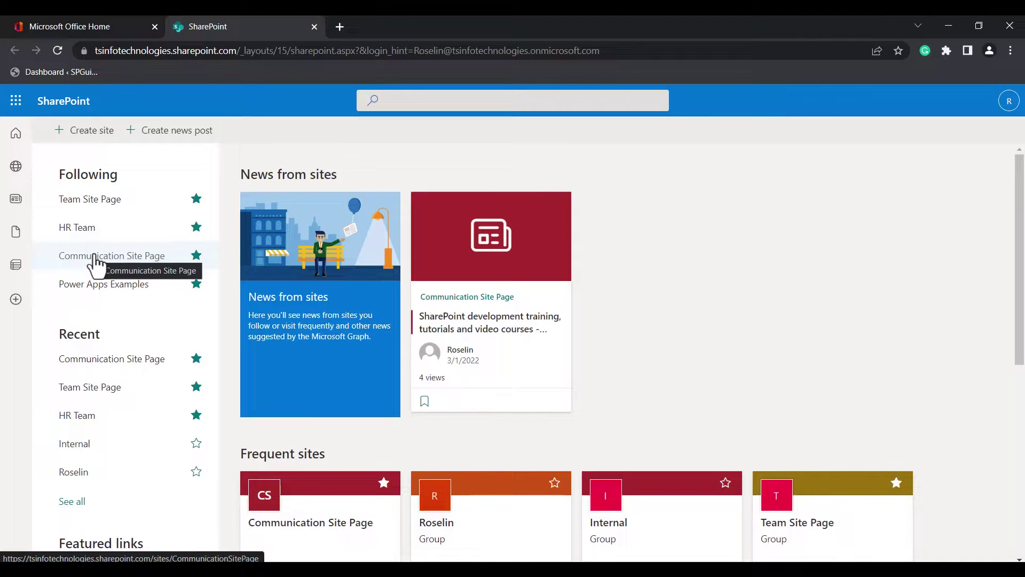
{"action": "left_click", "coordinate": [95, 256]}
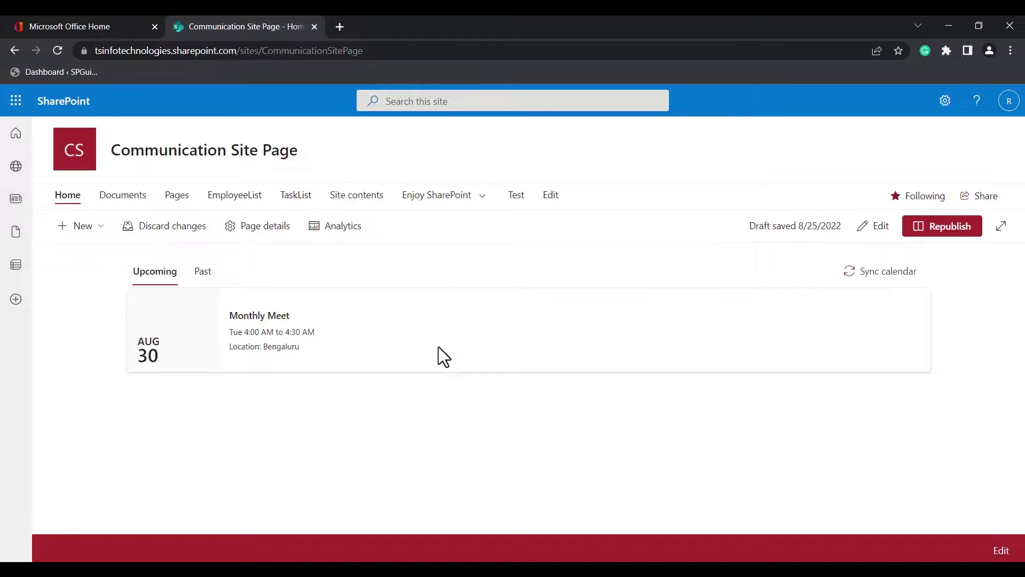
{"action": "left_click", "coordinate": [880, 227]}
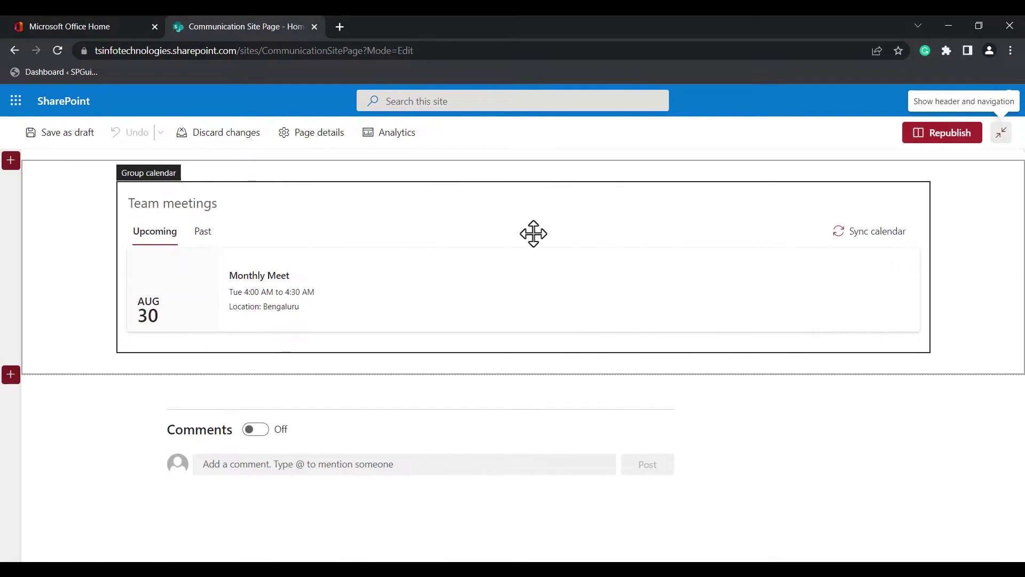
{"action": "left_click", "coordinate": [517, 230]}
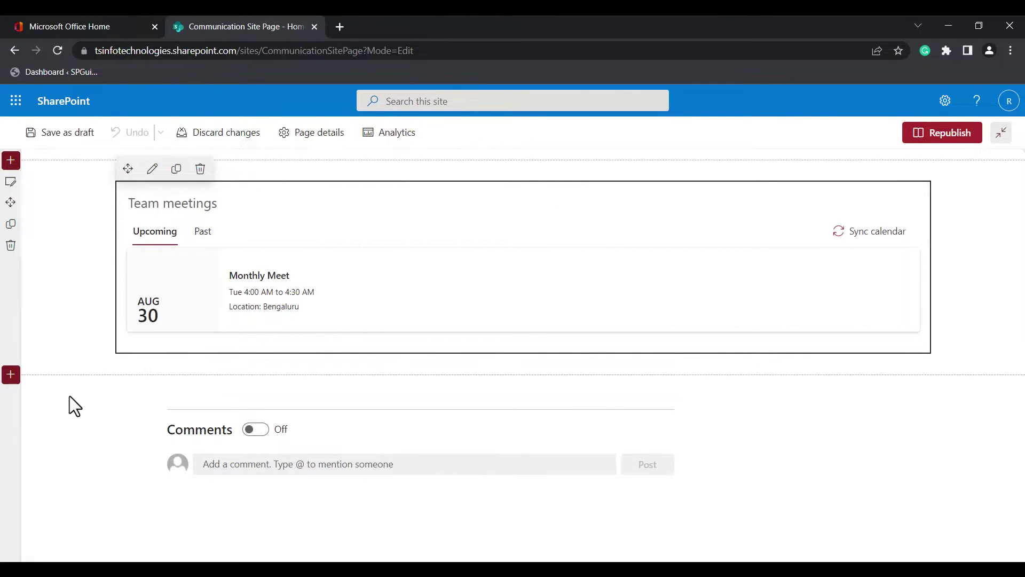
Add a one-column section below the Team meetings calendar and insert a Group calendar web part in it.
{"action": "left_click", "coordinate": [12, 375]}
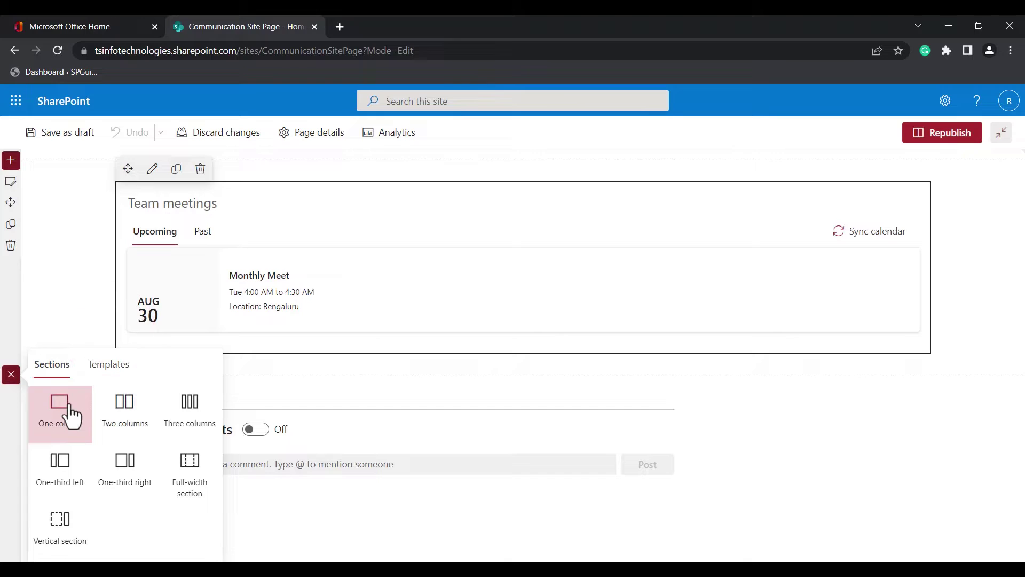
{"action": "left_click", "coordinate": [68, 416]}
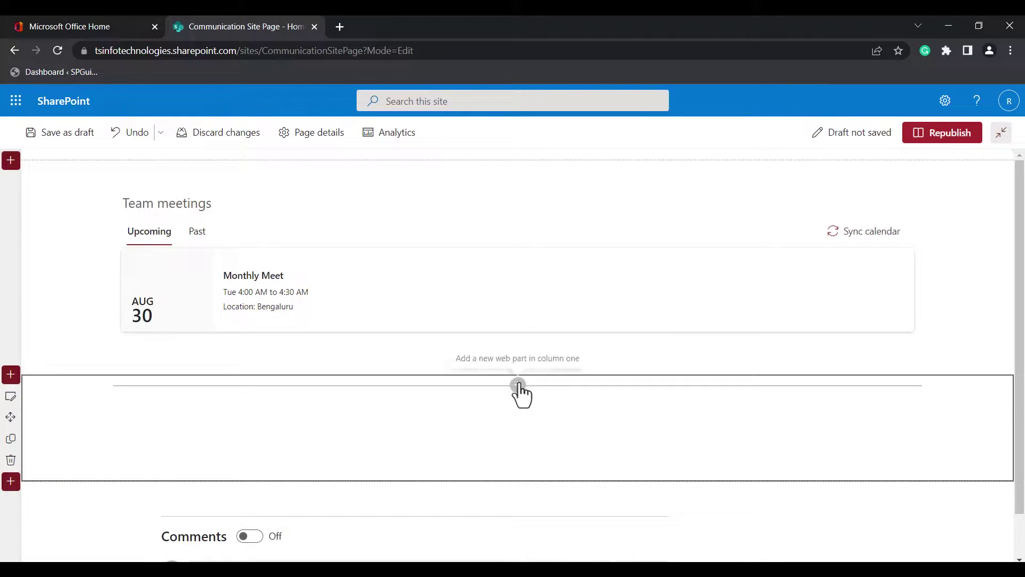
{"action": "left_click", "coordinate": [518, 384]}
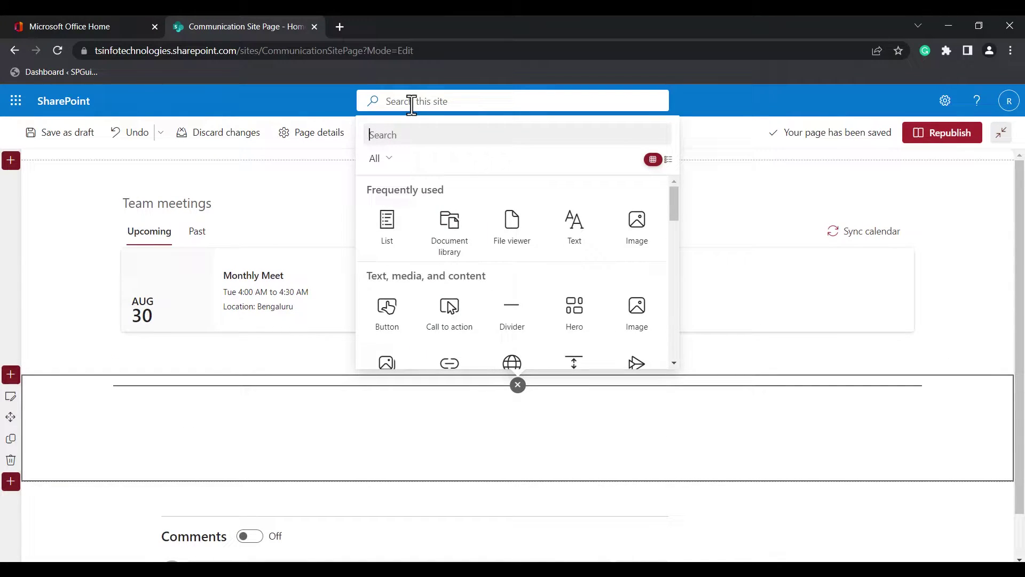
{"action": "type", "text": "Grou"}
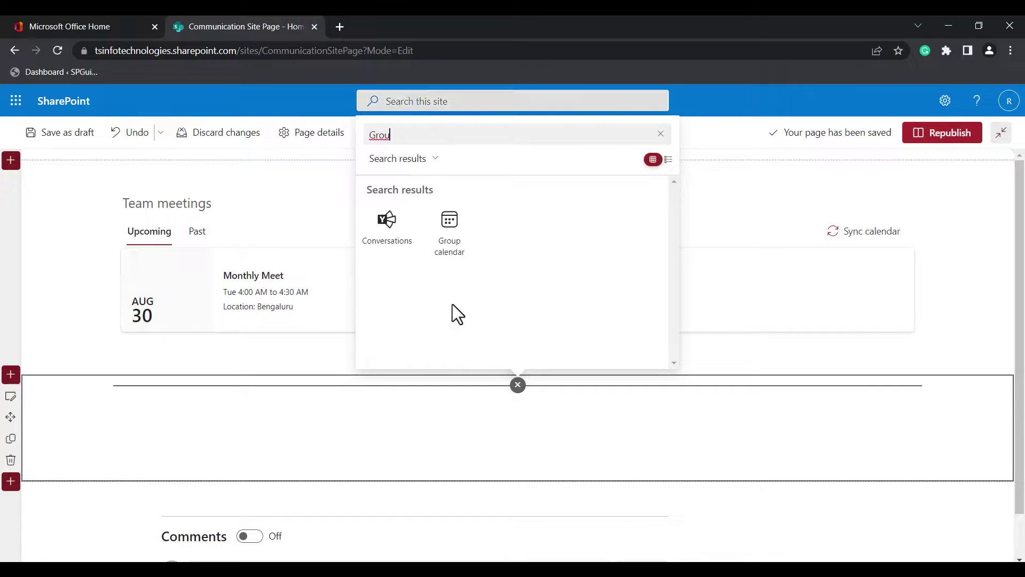
{"action": "left_click", "coordinate": [469, 230]}
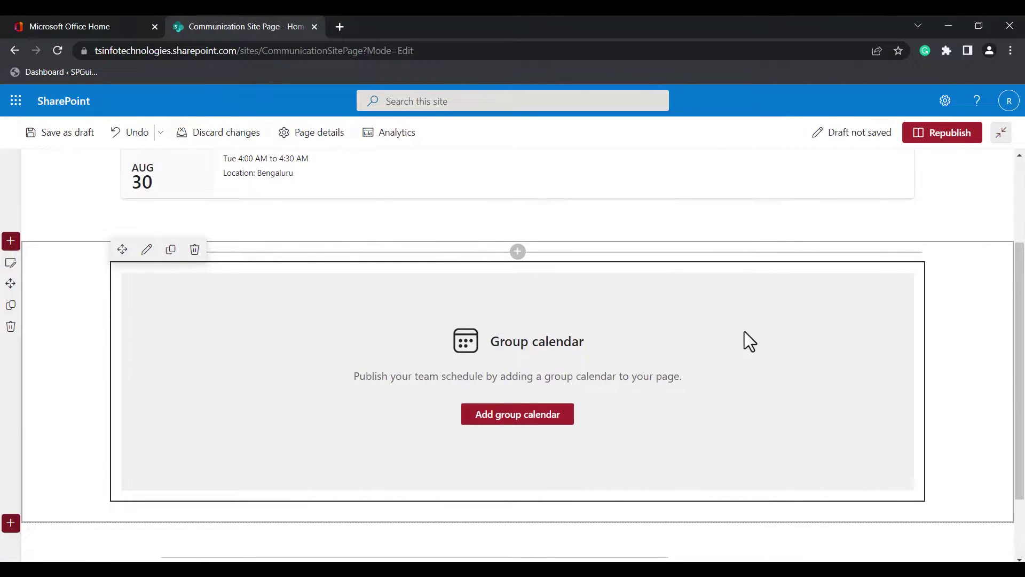
Edit the new Group calendar web part and choose the group named after the signed-in account holder.
{"action": "left_click", "coordinate": [147, 249]}
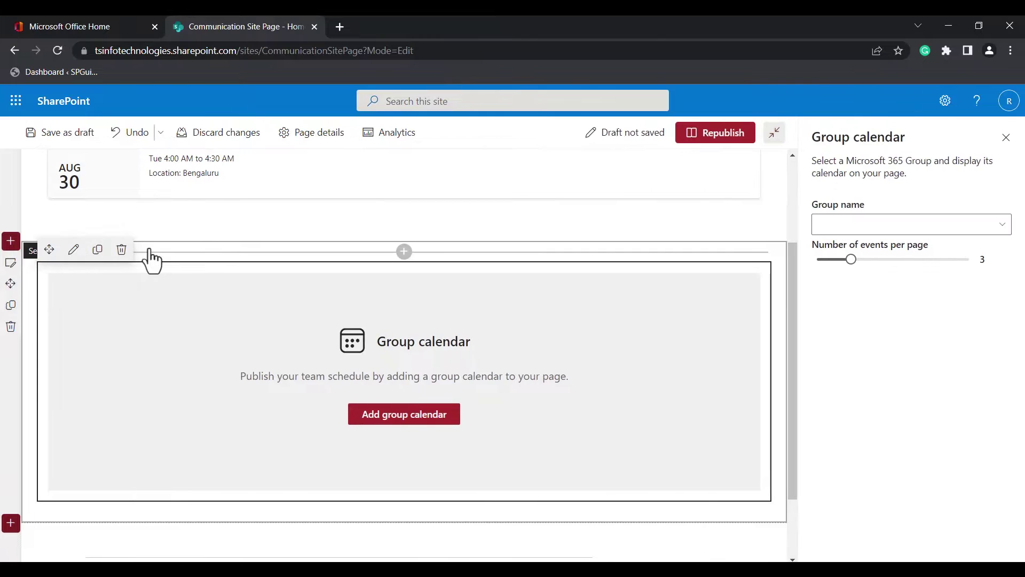
{"action": "left_click", "coordinate": [829, 225]}
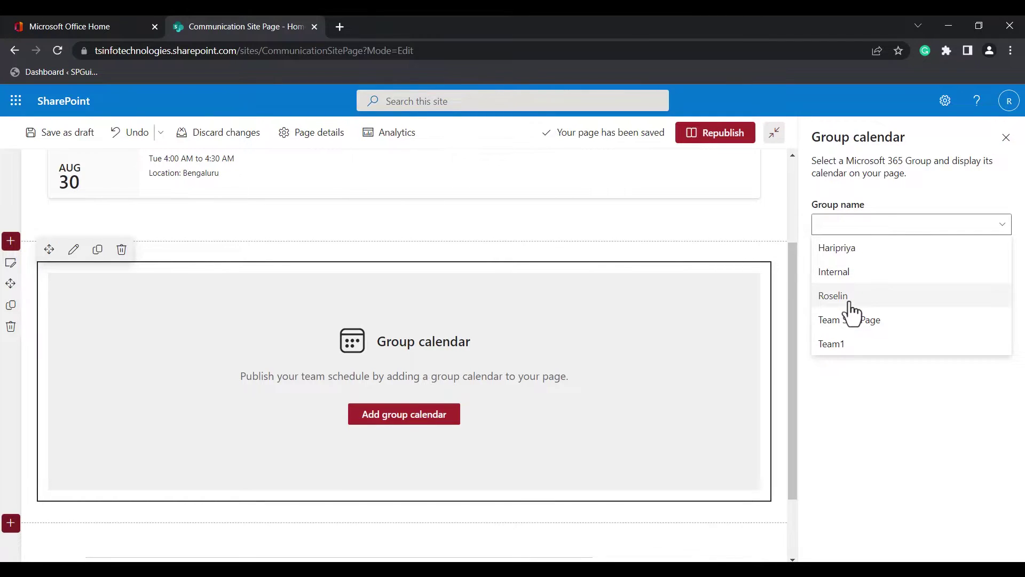
{"action": "left_click", "coordinate": [833, 295]}
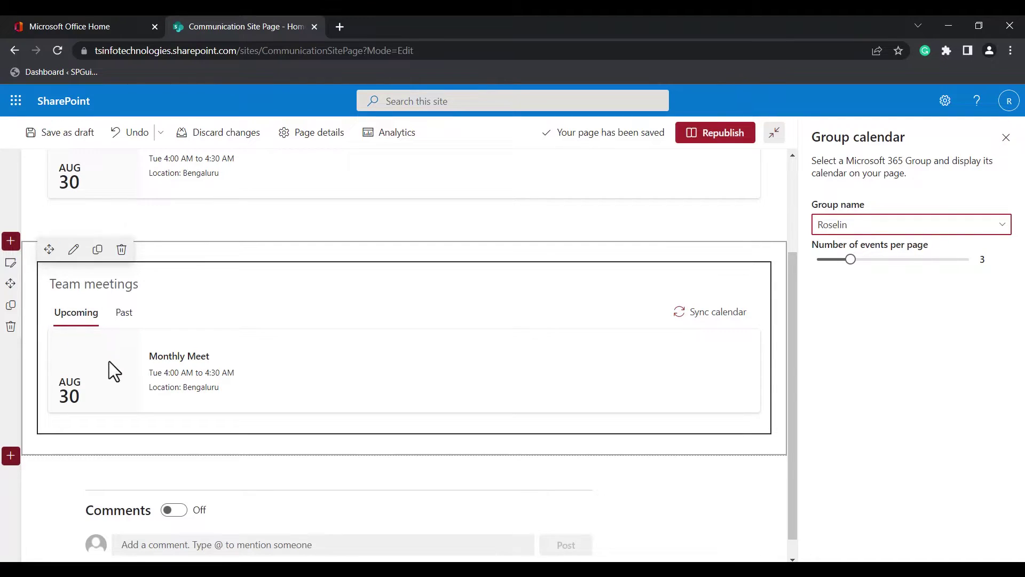
Check the past and upcoming events in the new group calendar and republish the page.
{"action": "left_click", "coordinate": [122, 314]}
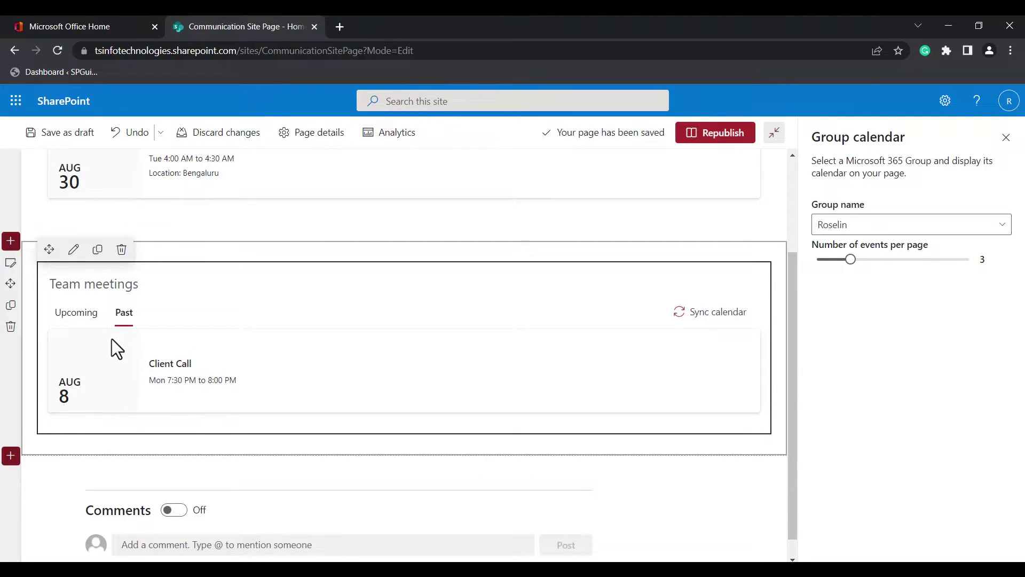
{"action": "left_click", "coordinate": [76, 315]}
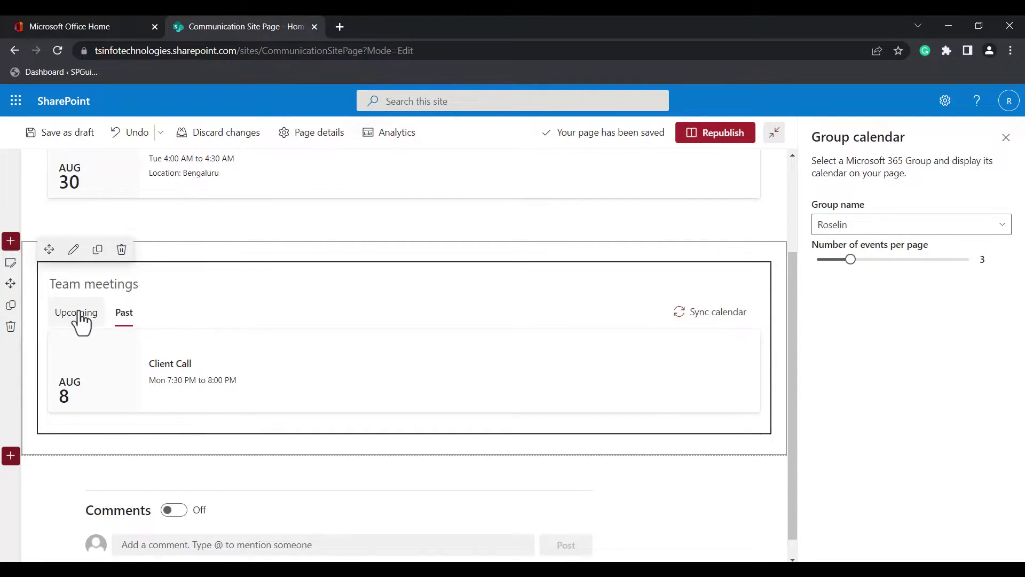
{"action": "left_click", "coordinate": [718, 138]}
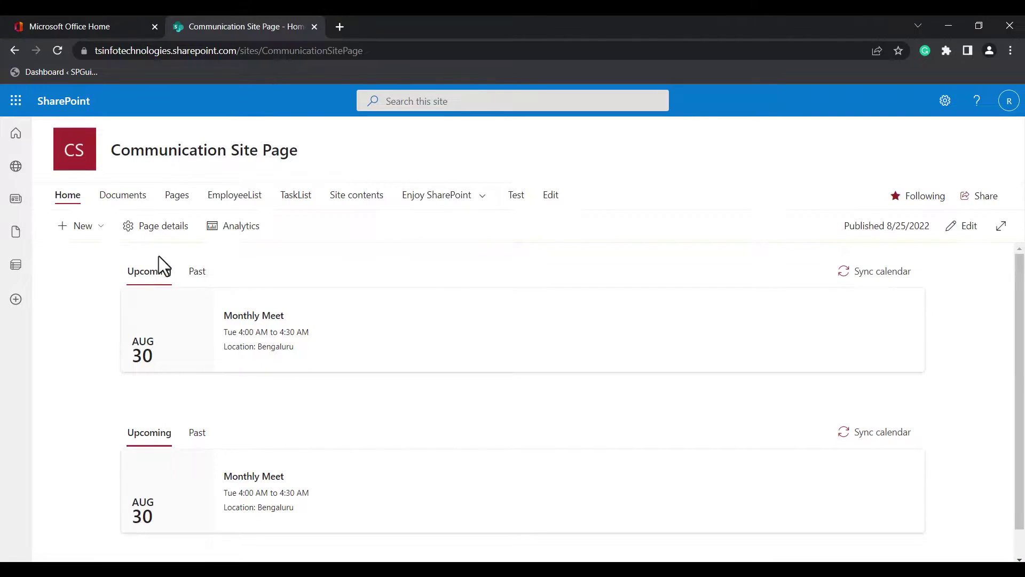
Return to the Office home page, open Outlook in a new tab and go to its calendar.
{"action": "left_click", "coordinate": [16, 18]}
{"action": "left_click", "coordinate": [93, 186]}
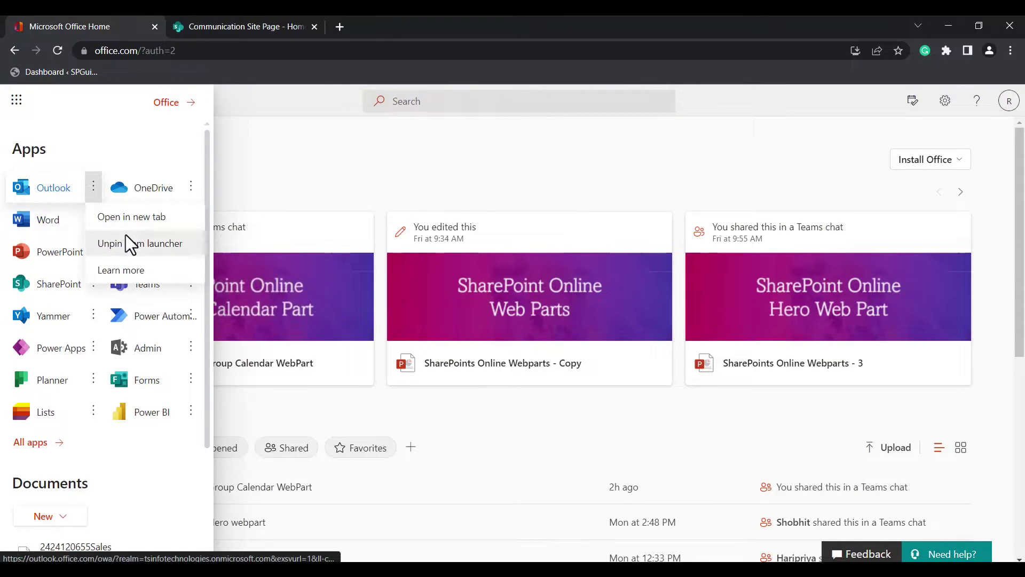
{"action": "left_click", "coordinate": [126, 219]}
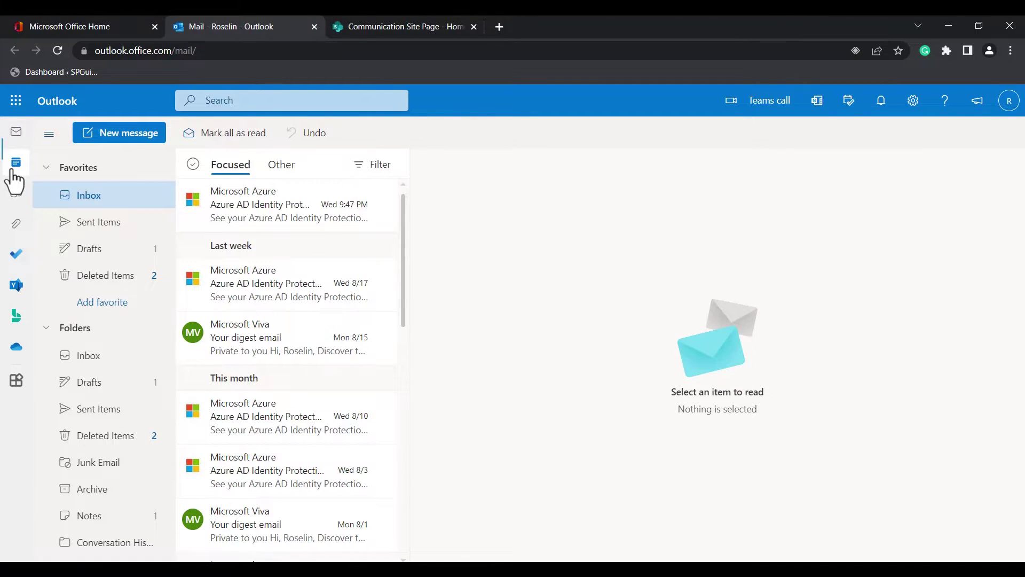
{"action": "left_click", "coordinate": [14, 170]}
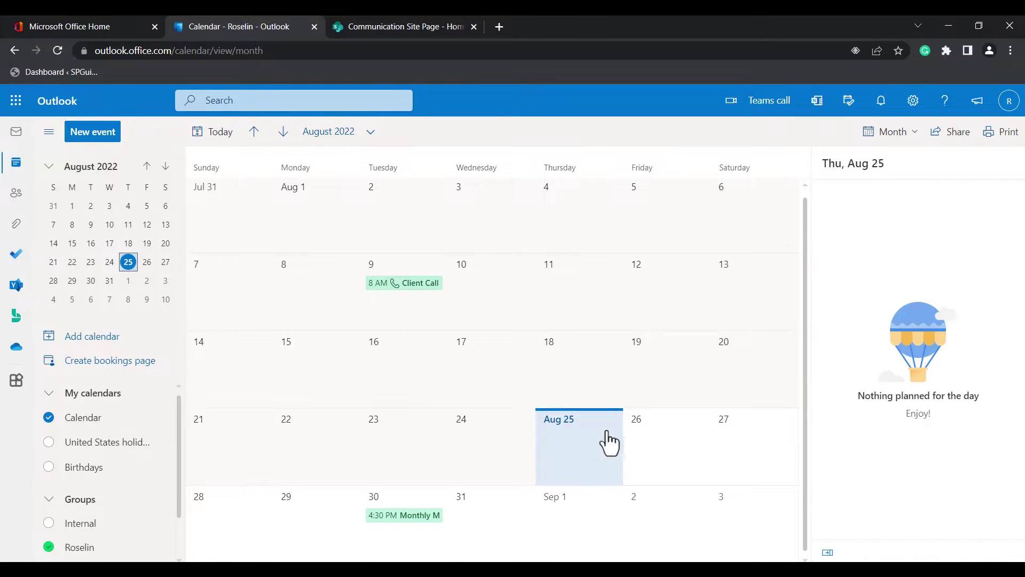
Start a full new event on August 25, 2022 and title it "SharePoint Team Meet".
{"action": "left_click", "coordinate": [580, 444]}
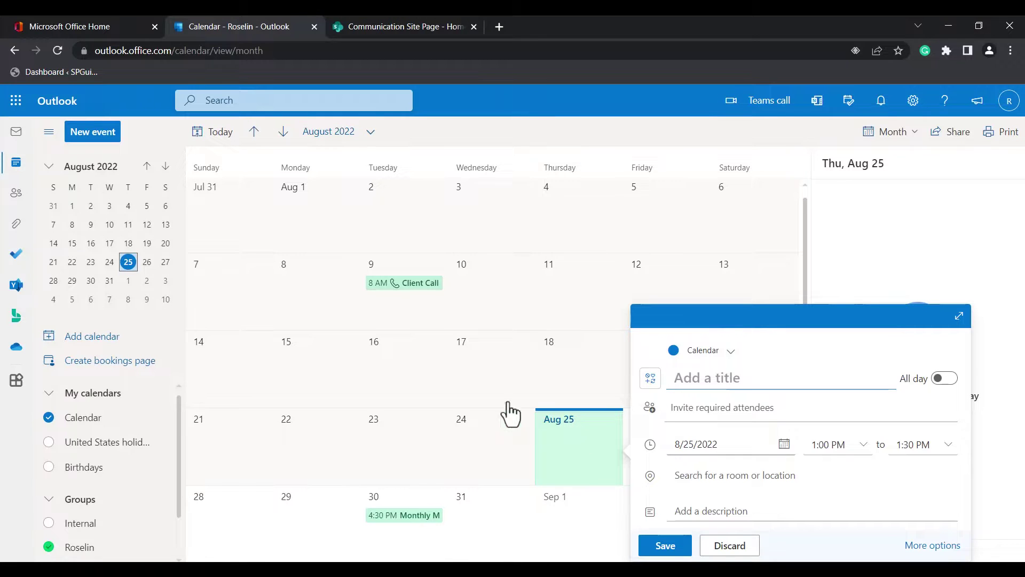
{"action": "left_click", "coordinate": [94, 132]}
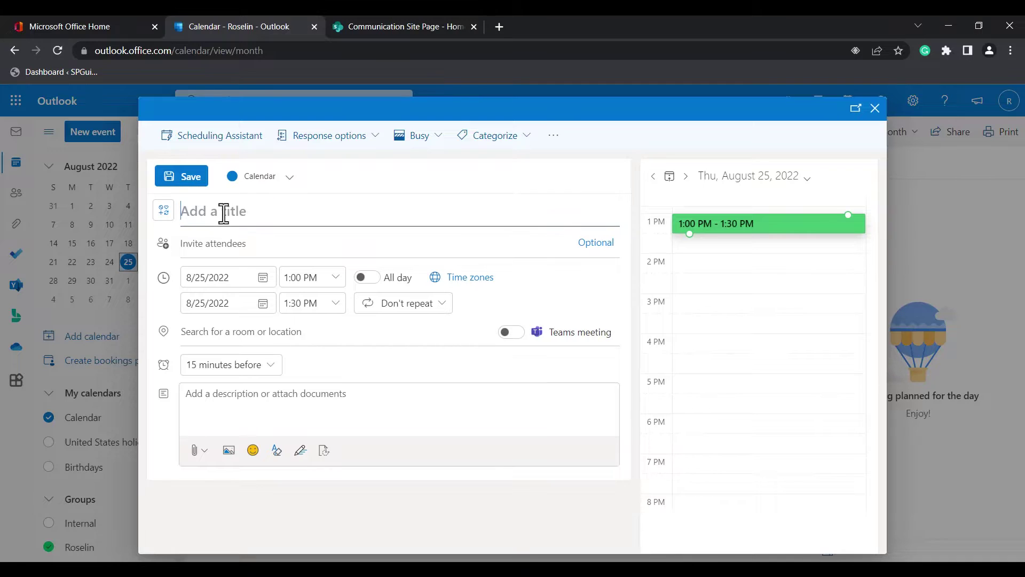
{"action": "left_click", "coordinate": [224, 213]}
{"action": "type", "text": "SharePoint Team Meet"}
Assign the event to the calendar of the group named after the account holder and invite the group members.
{"action": "left_click", "coordinate": [281, 176]}
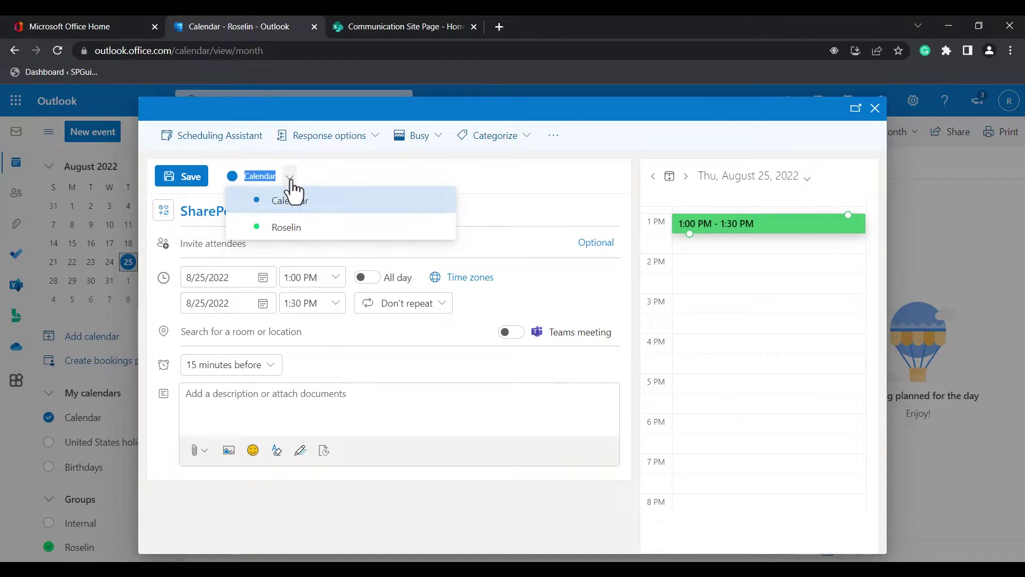
{"action": "left_click", "coordinate": [285, 227]}
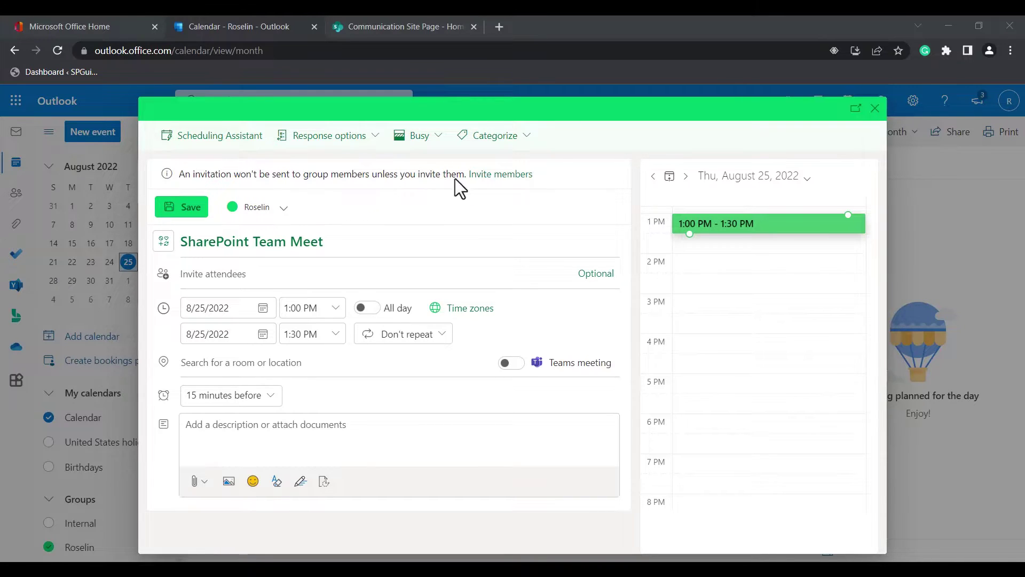
{"action": "left_click", "coordinate": [500, 184]}
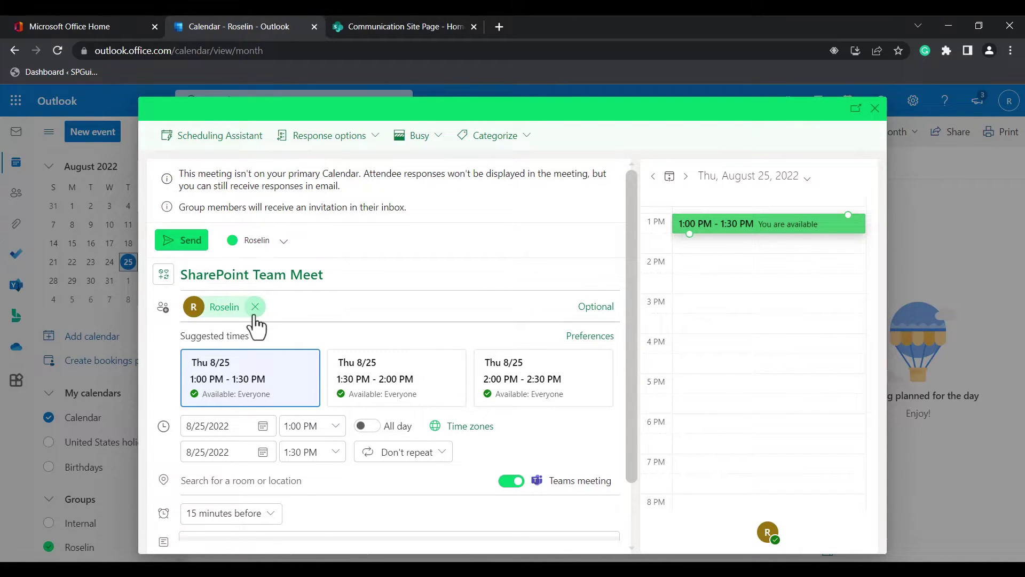
Keep the meeting date at 8/25/2022 and set its time from 4:00 PM to 5:00 PM.
{"action": "scroll", "coordinate": [213, 334], "scroll_direction": "down", "scroll_amount": 2}
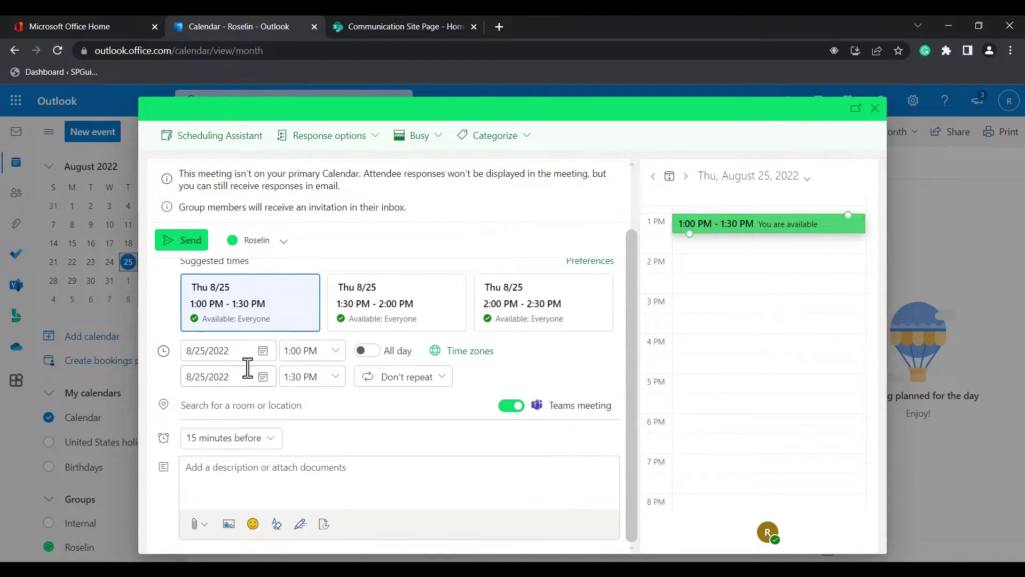
{"action": "left_click", "coordinate": [262, 353]}
{"action": "left_click", "coordinate": [263, 353]}
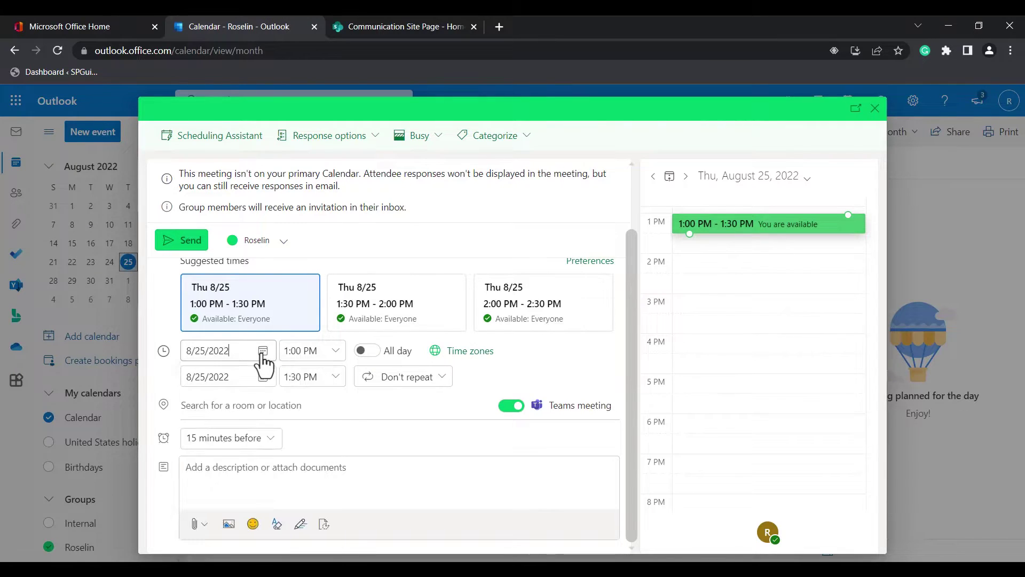
{"action": "left_click", "coordinate": [336, 351]}
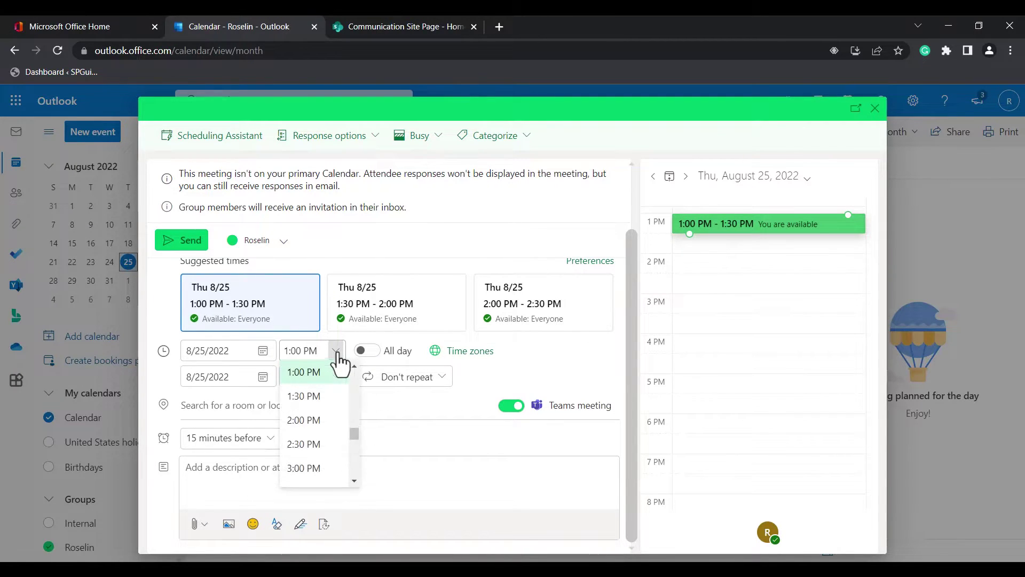
{"action": "left_click", "coordinate": [335, 365]}
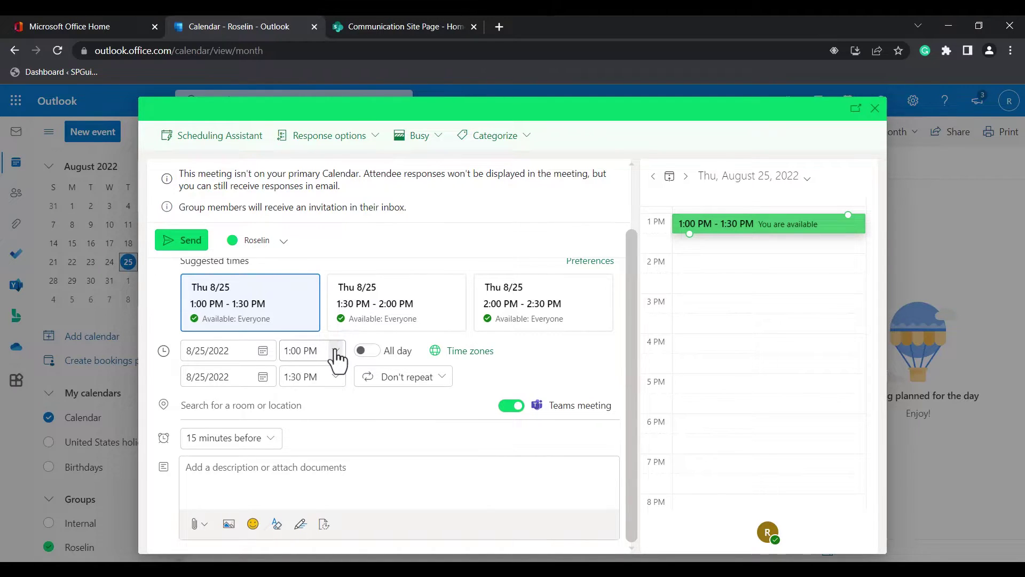
{"action": "left_click", "coordinate": [336, 354]}
{"action": "scroll", "coordinate": [319, 462], "scroll_direction": "down", "scroll_amount": 3}
{"action": "scroll", "coordinate": [313, 444], "scroll_direction": "up", "scroll_amount": 3}
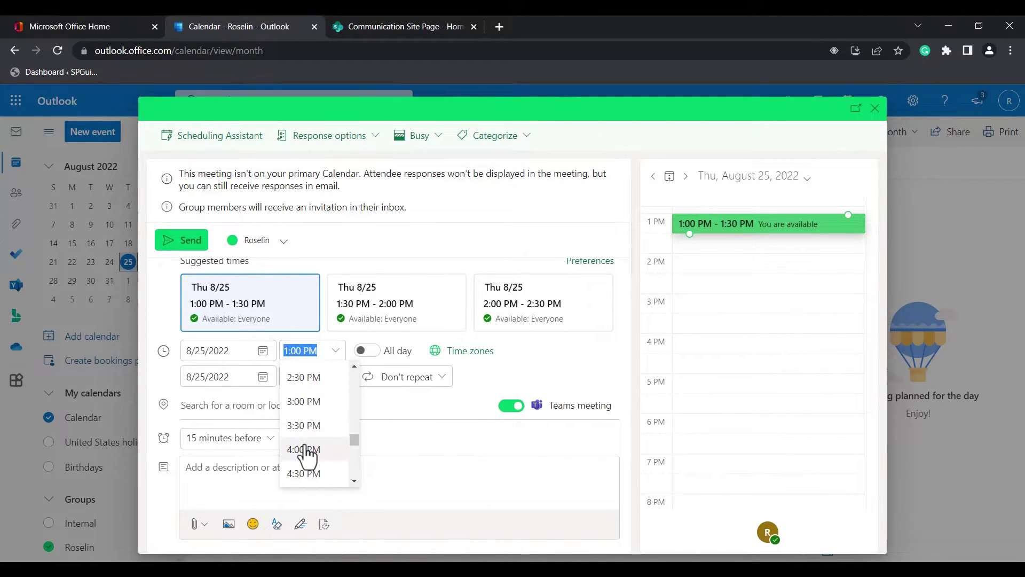
{"action": "left_click", "coordinate": [303, 449]}
{"action": "left_click", "coordinate": [335, 379]}
{"action": "left_click", "coordinate": [299, 449]}
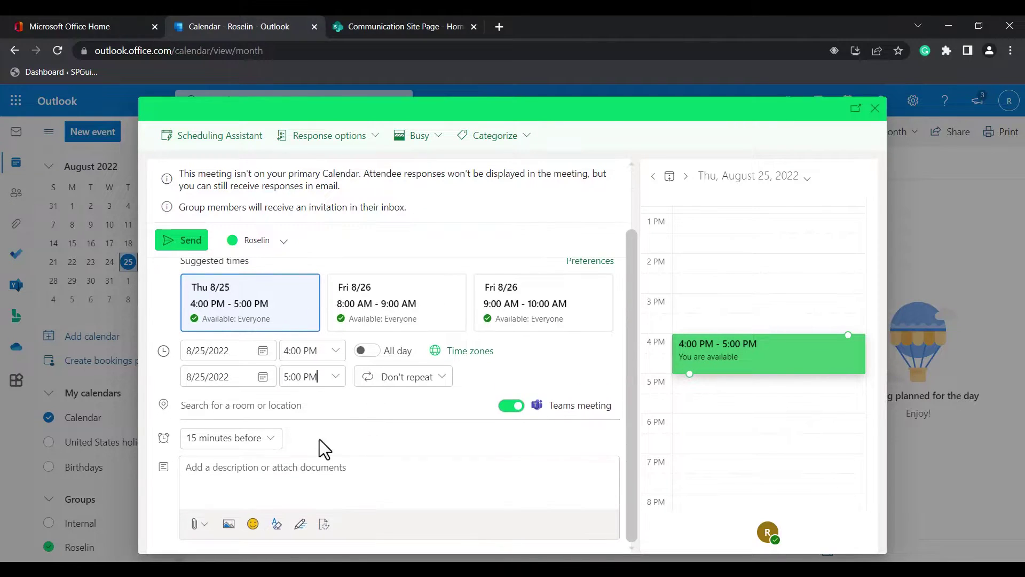
Review the reminder choices, keep 15 minutes before, and send the meeting invitation.
{"action": "left_click", "coordinate": [268, 446]}
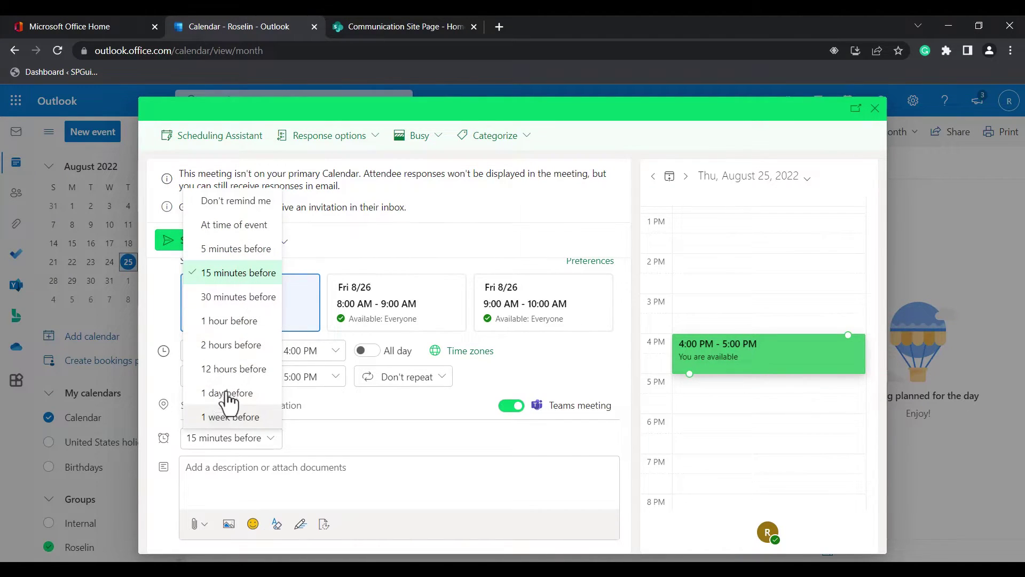
{"action": "left_click", "coordinate": [268, 444]}
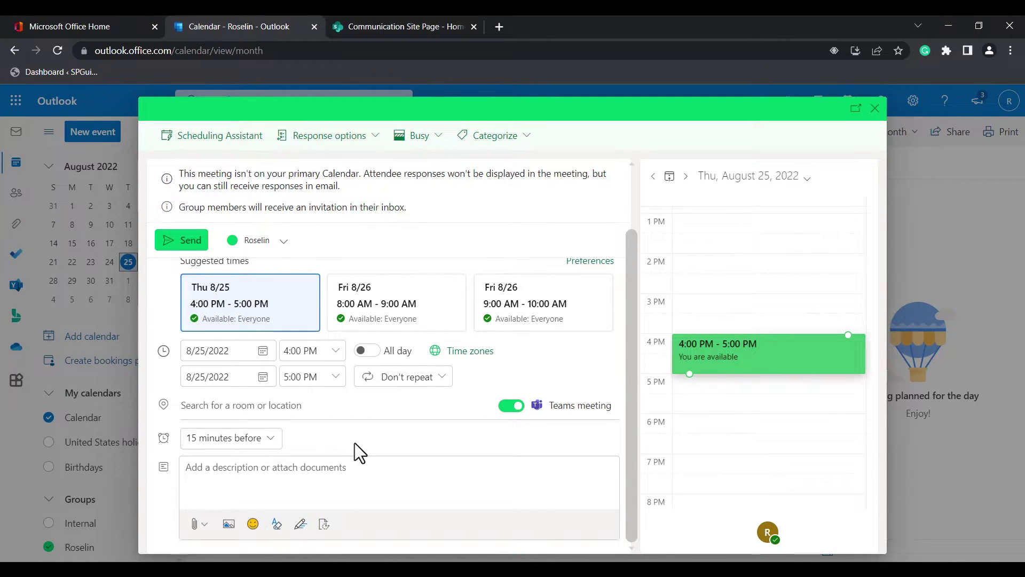
{"action": "scroll", "coordinate": [354, 443], "scroll_direction": "up", "scroll_amount": 2}
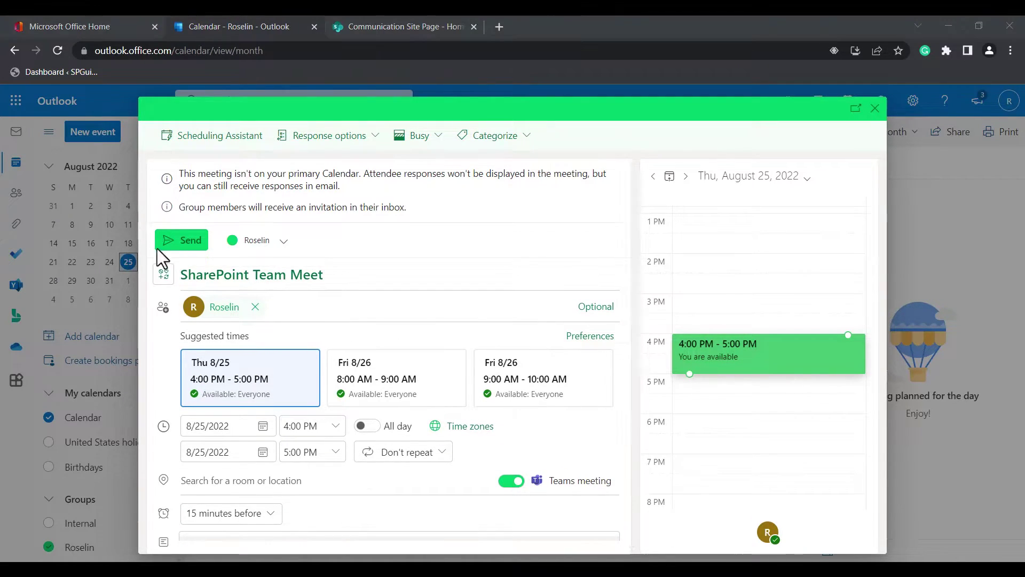
{"action": "left_click", "coordinate": [199, 244]}
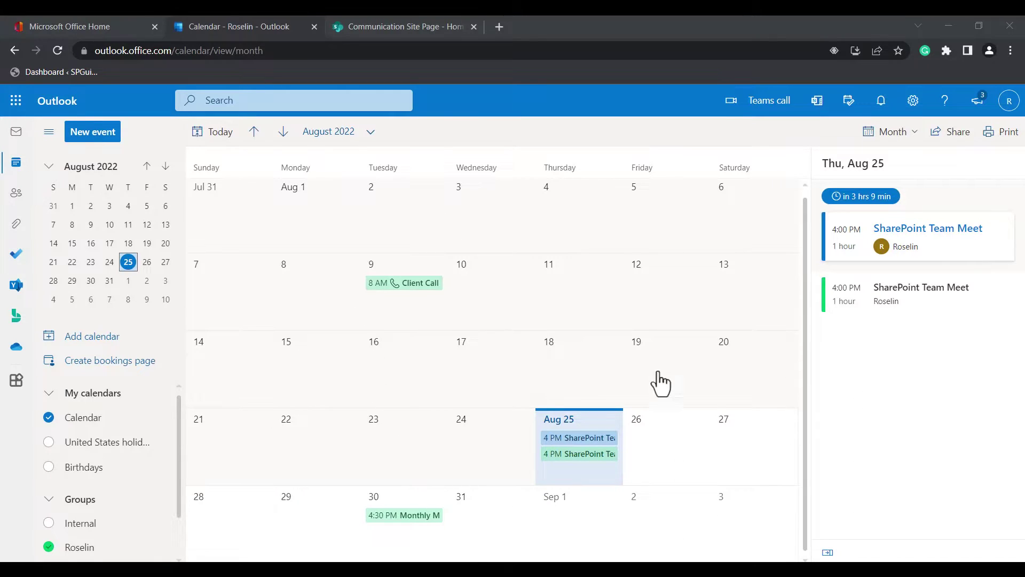
Switch back to the Communication Site Page in SharePoint and sync the first group calendar.
{"action": "left_click", "coordinate": [394, 24]}
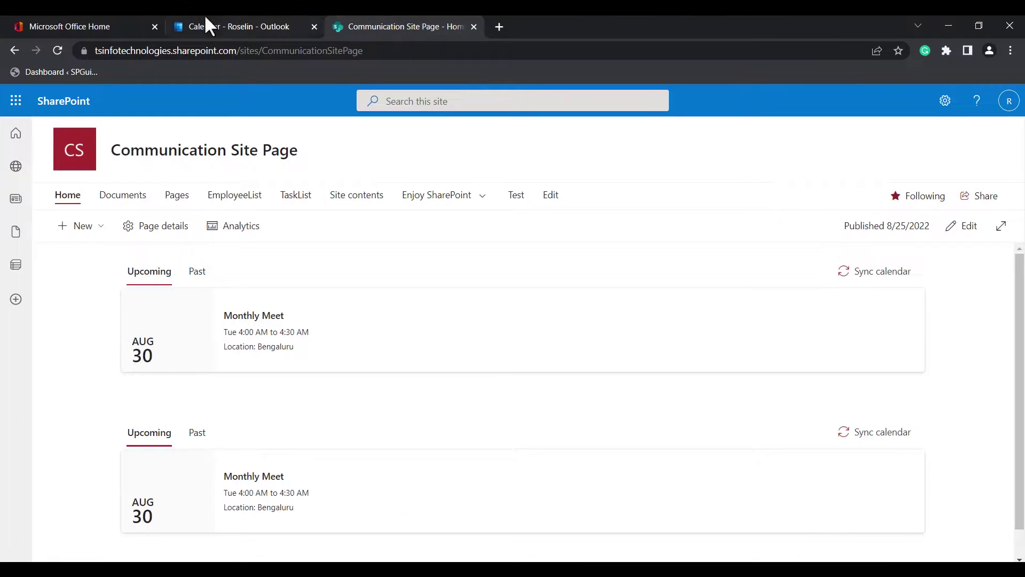
{"action": "scroll", "coordinate": [440, 332], "scroll_direction": "down", "scroll_amount": 1}
{"action": "scroll", "coordinate": [440, 332], "scroll_direction": "up", "scroll_amount": 1}
{"action": "left_click", "coordinate": [889, 274]}
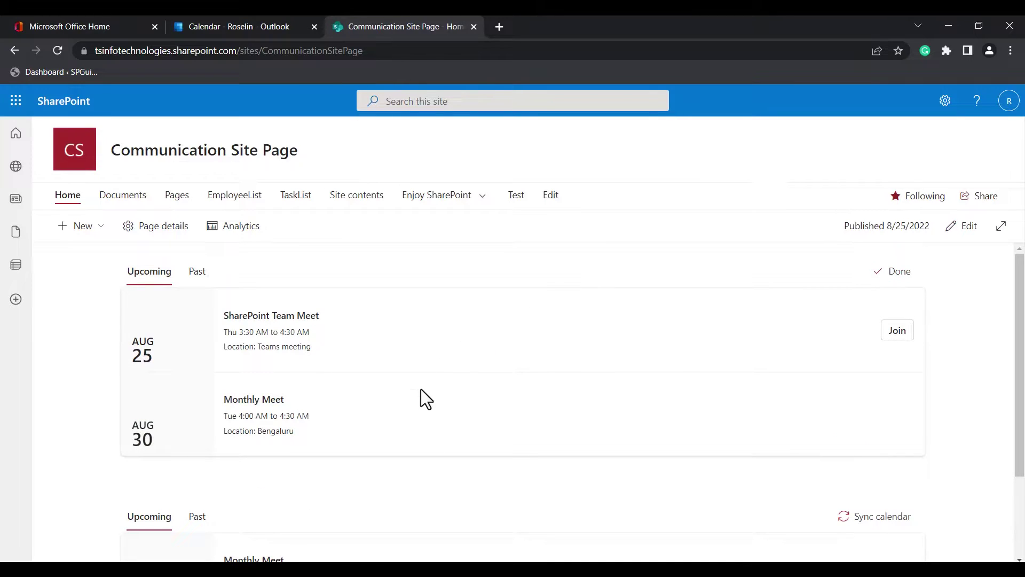
{"action": "scroll", "coordinate": [310, 370], "scroll_direction": "down", "scroll_amount": 1}
{"action": "scroll", "coordinate": [310, 371], "scroll_direction": "up", "scroll_amount": 1}
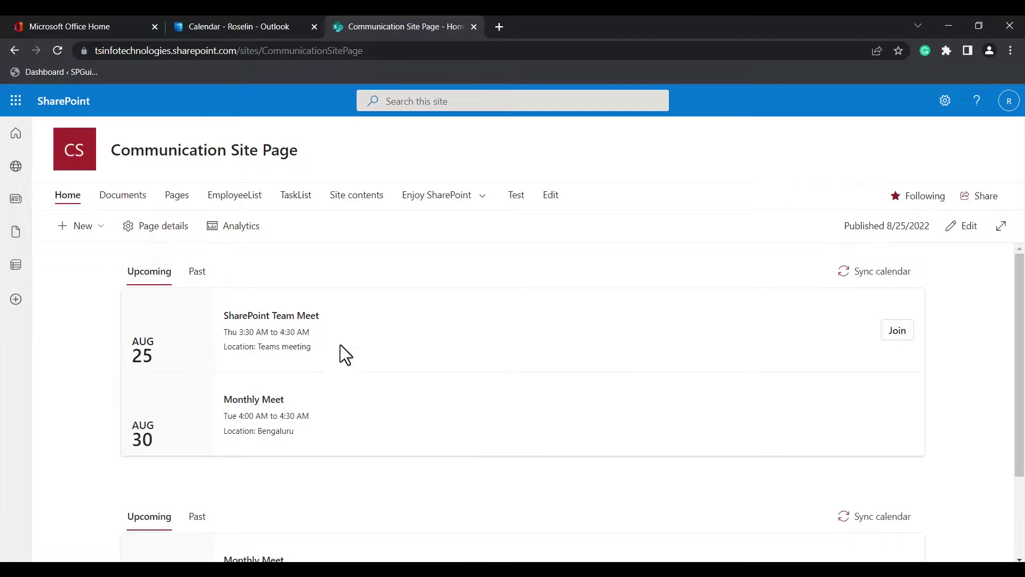
{"action": "scroll", "coordinate": [423, 367], "scroll_direction": "down", "scroll_amount": 3}
{"action": "scroll", "coordinate": [423, 368], "scroll_direction": "up", "scroll_amount": 3}
{"action": "scroll", "coordinate": [423, 369], "scroll_direction": "down", "scroll_amount": 2}
{"action": "scroll", "coordinate": [423, 369], "scroll_direction": "up", "scroll_amount": 2}
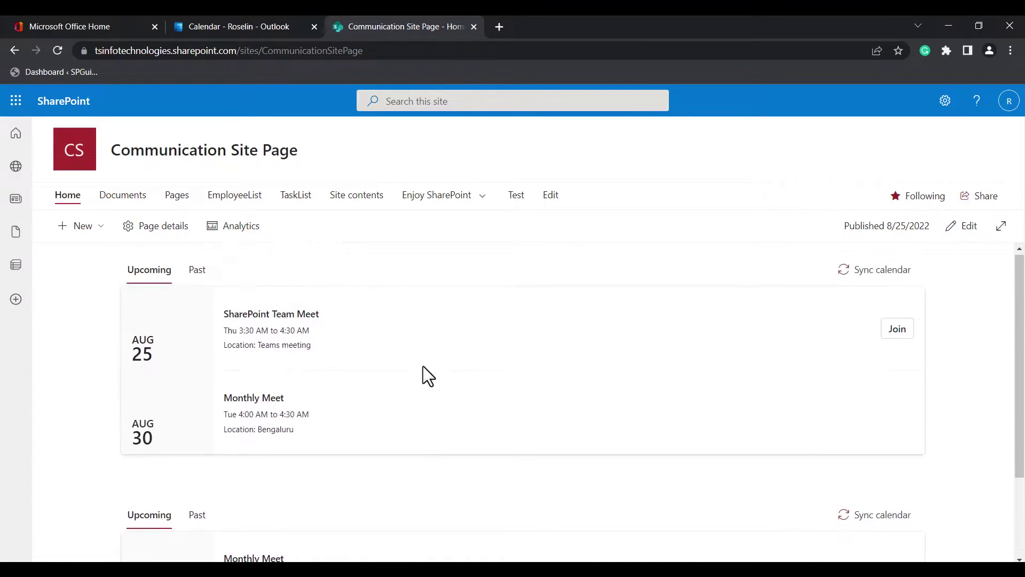